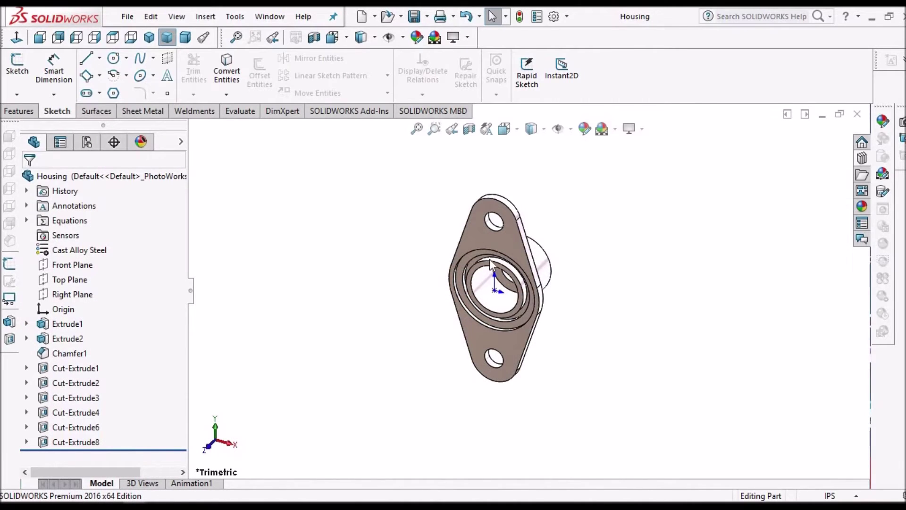
Step: Inspect the Housing part, return it to the trimetric orientation and show its feature dimensions on the model
scroll(539, 298, "up", 4)
middle_click_drag(501, 264, 234, 162)
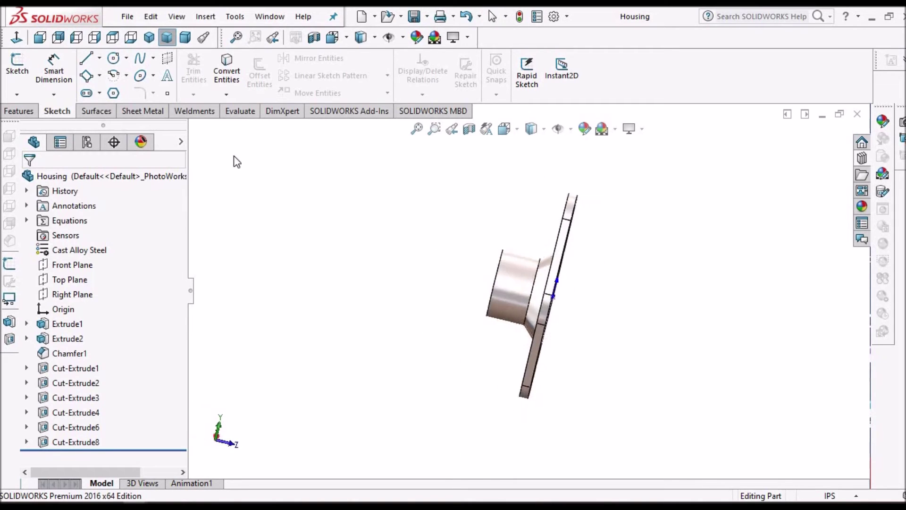
left_click(167, 38)
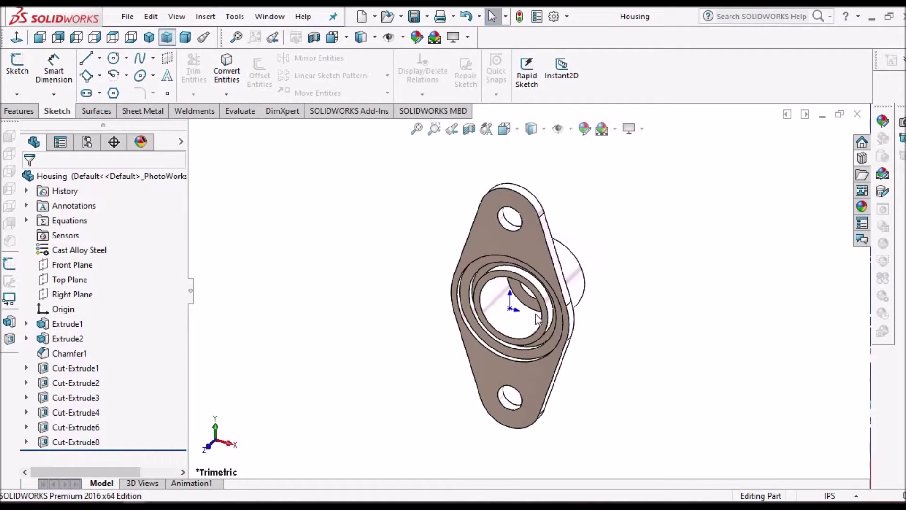
right_click(71, 211)
left_click(114, 258)
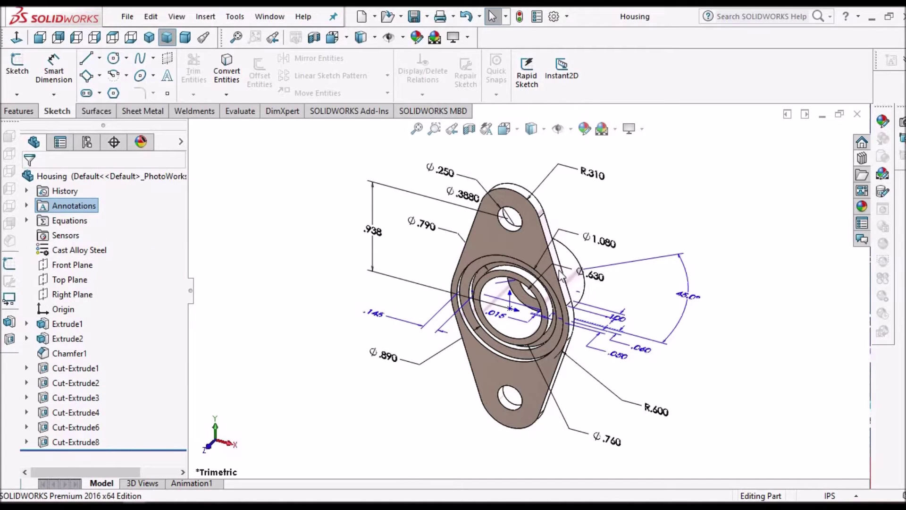
scroll(560, 270, "up", 2)
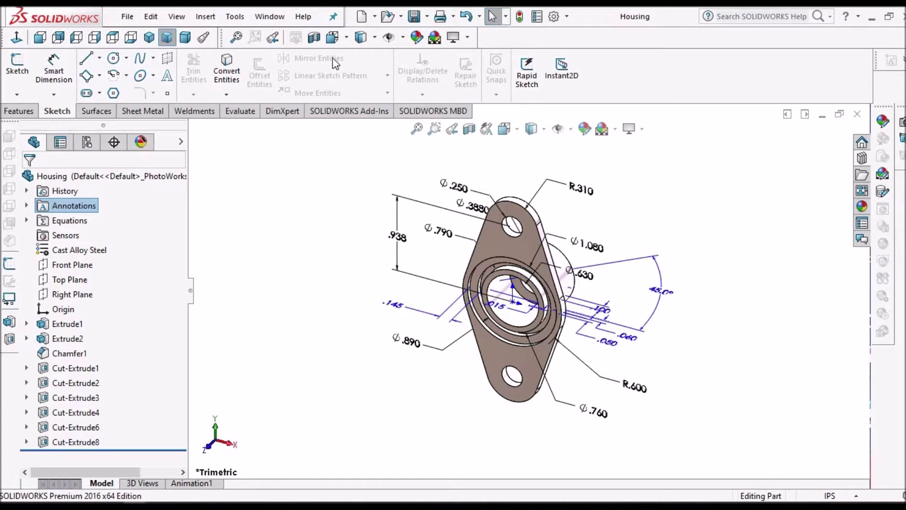
Step: Switch to the Housing - 1 drawing and examine the dimensioned views on the whole sheet
left_click(270, 17)
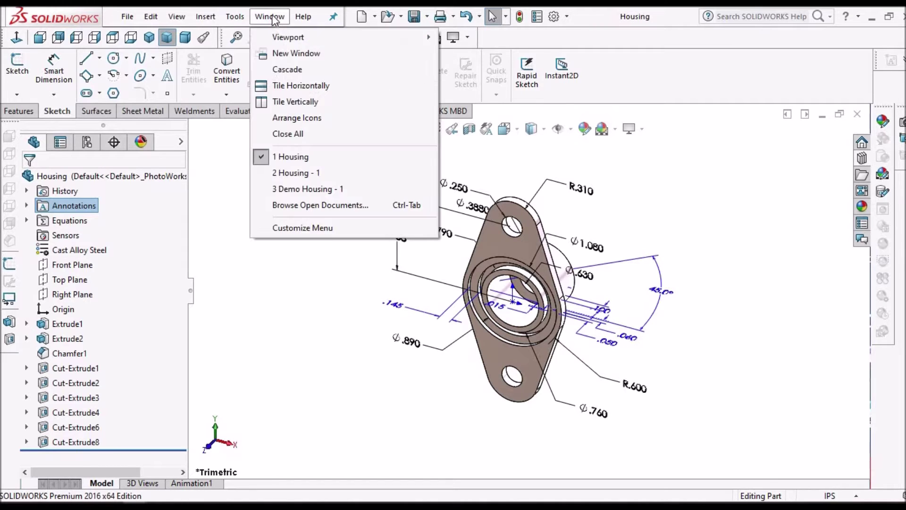
left_click(306, 175)
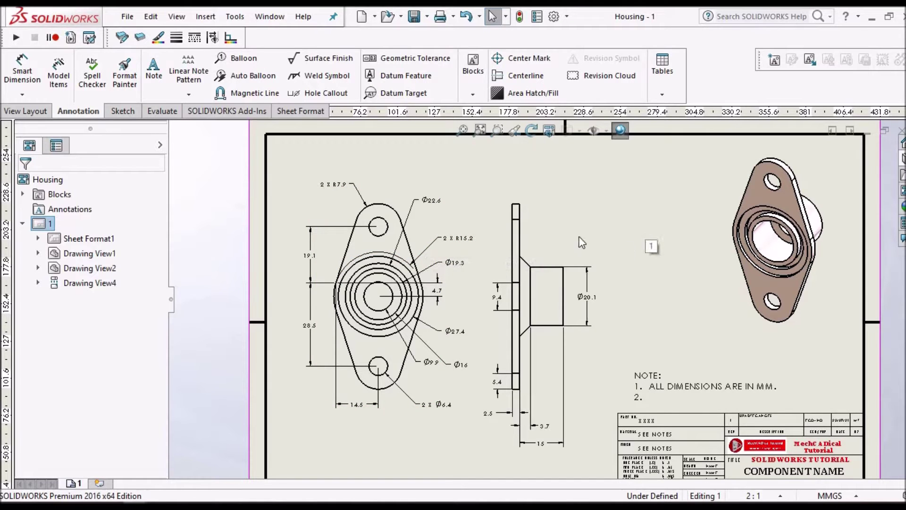
left_click(463, 130)
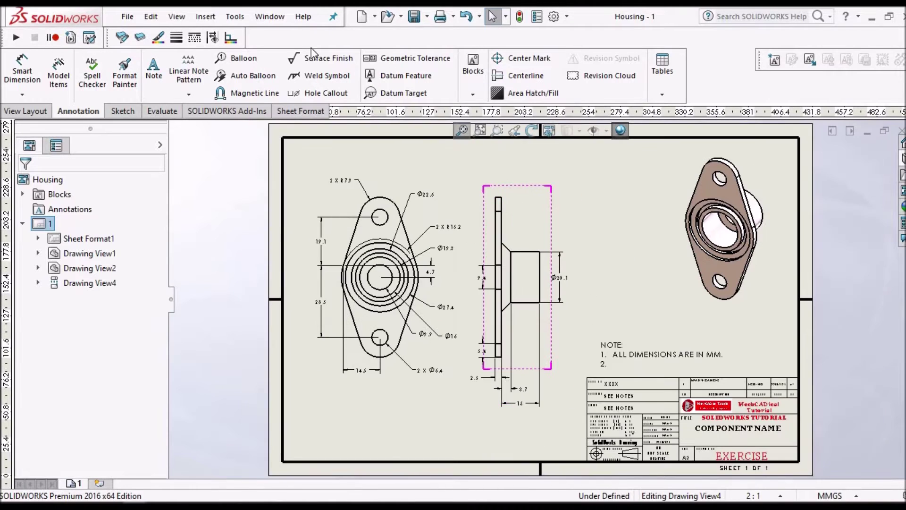
Step: Switch to the Demo Housing - 1 drawing and place a trimetric model view of the Housing in the sheet's upper-right area
left_click(270, 16)
left_click(304, 169)
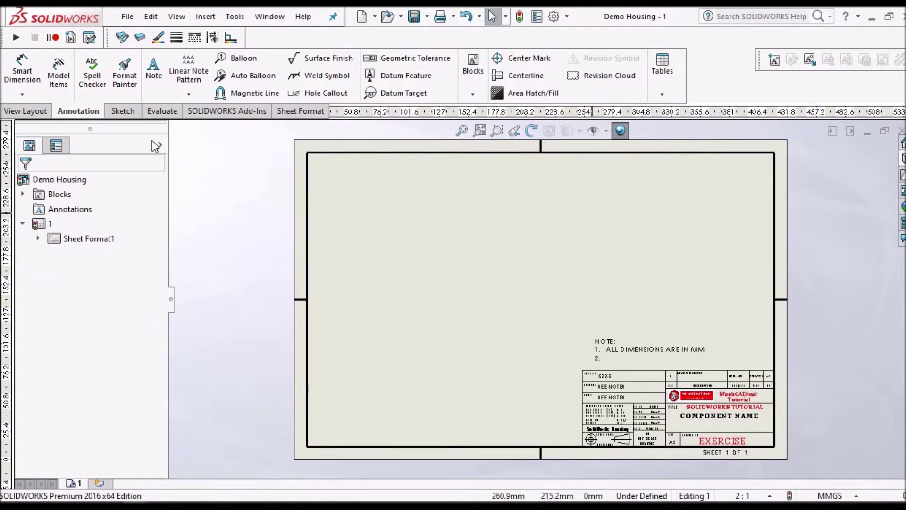
left_click(31, 109)
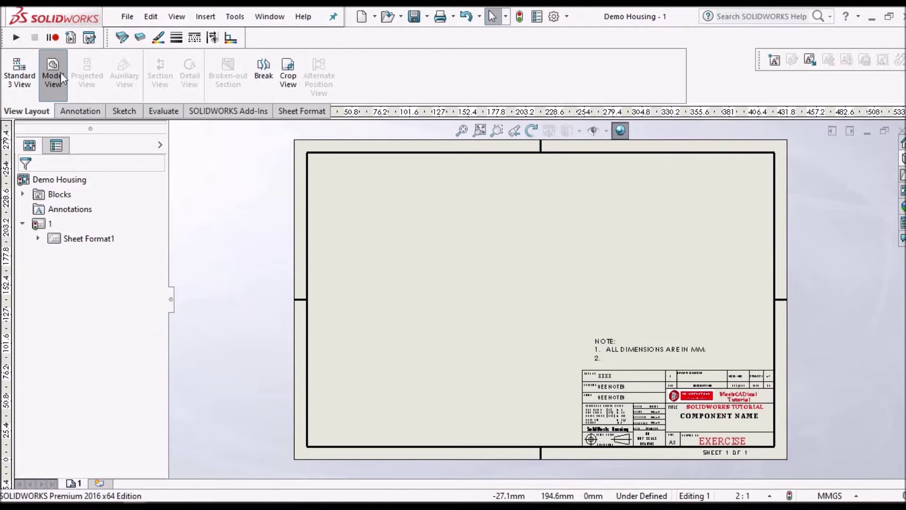
left_click(53, 76)
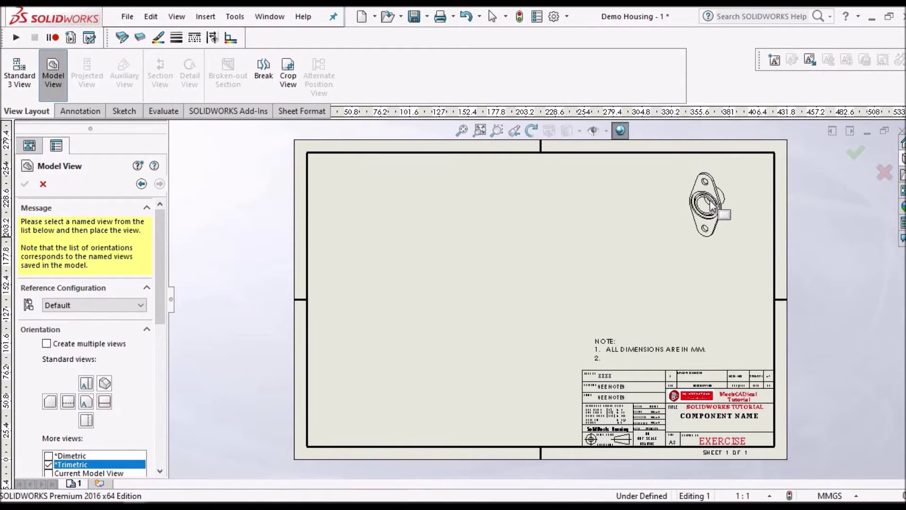
left_click(712, 206)
Step: Set the trimetric view to a custom scale of 2:1 with the Shaded With Edges display style
scroll(160, 367, "down", 5)
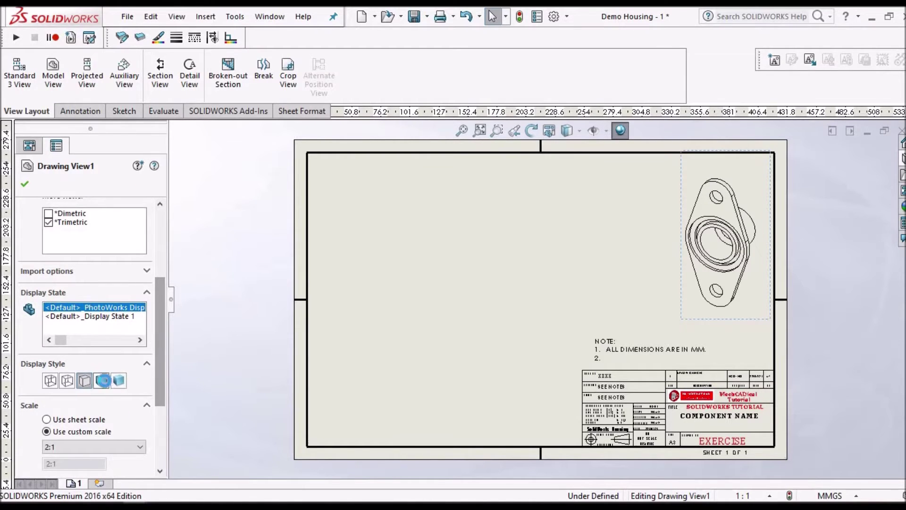
left_click(102, 380)
left_click(25, 184)
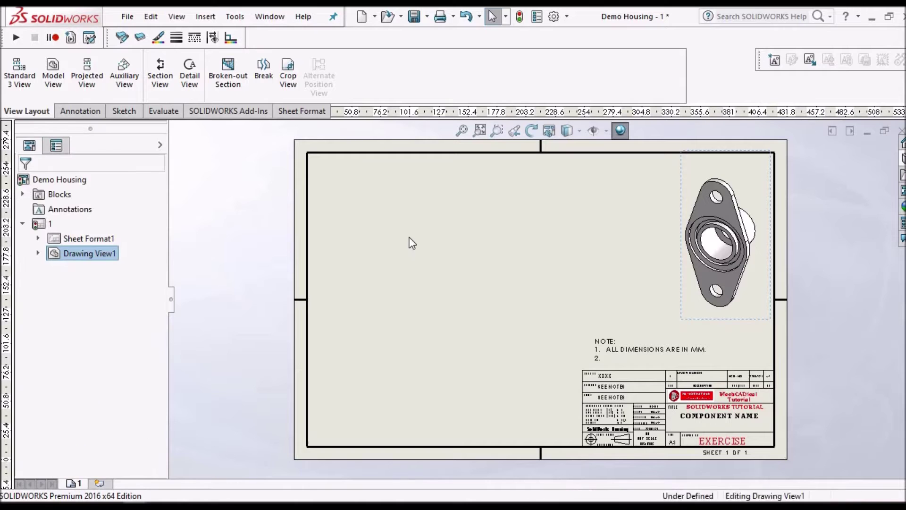
left_click(669, 301)
Step: Insert a front model view of the Housing on the left half of the sheet, with a projected side view beside it
scroll(669, 301, "down", 1)
key("f")
left_click(55, 75)
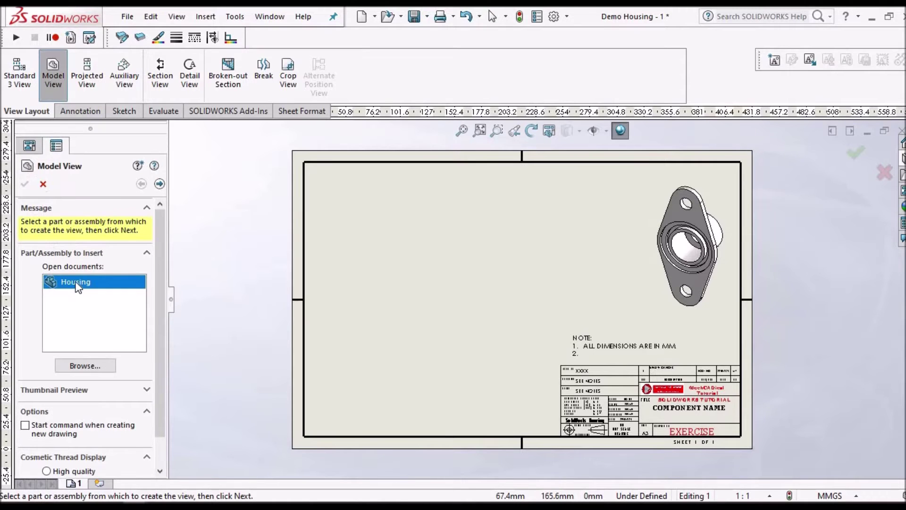
double_click(76, 282)
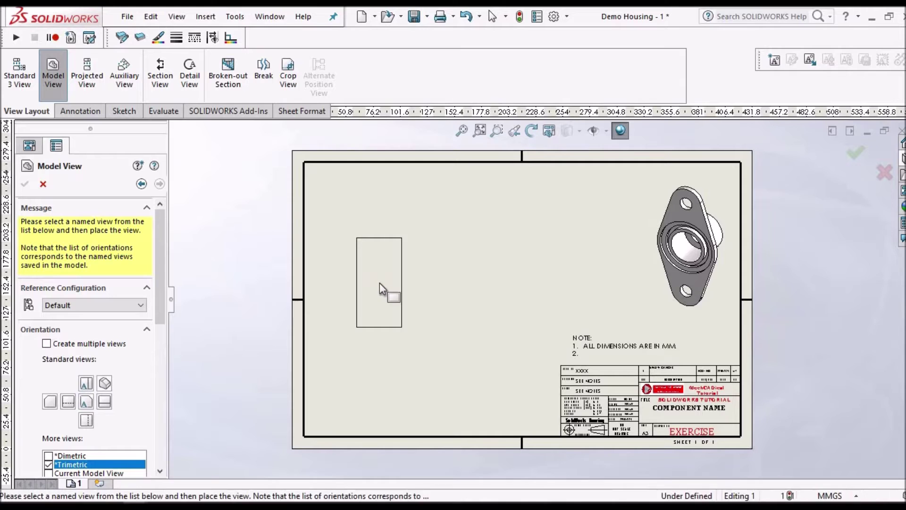
left_click(379, 283)
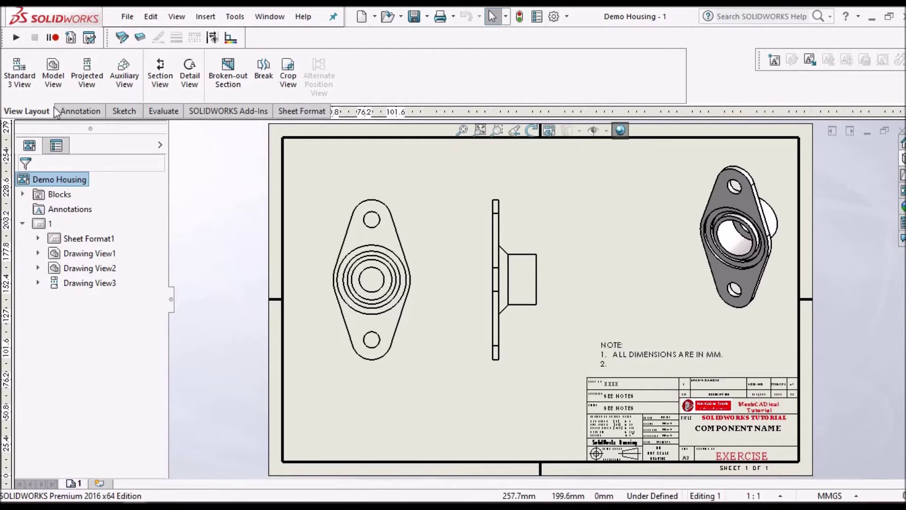
Step: Autodimension all entities in the front view with baseline schemes, placing horizontal dimensions below the view and vertical ones to its right
left_click(78, 110)
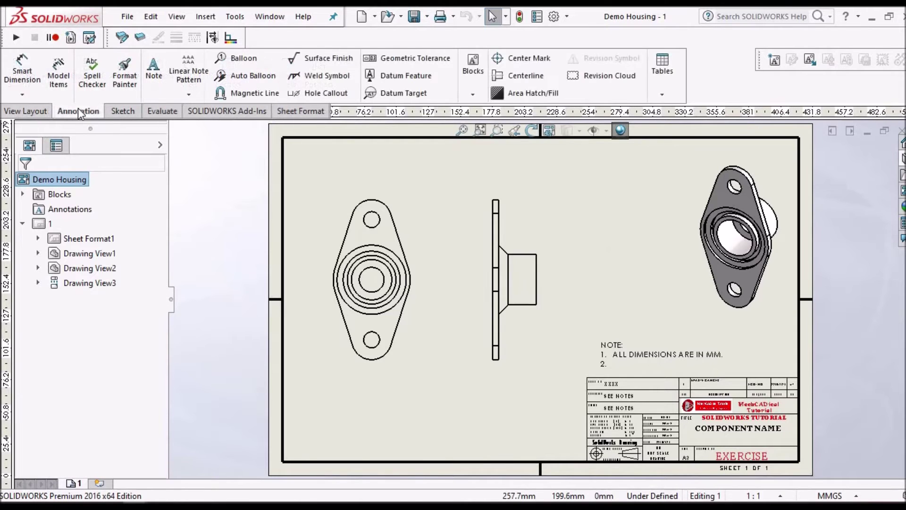
left_click(25, 75)
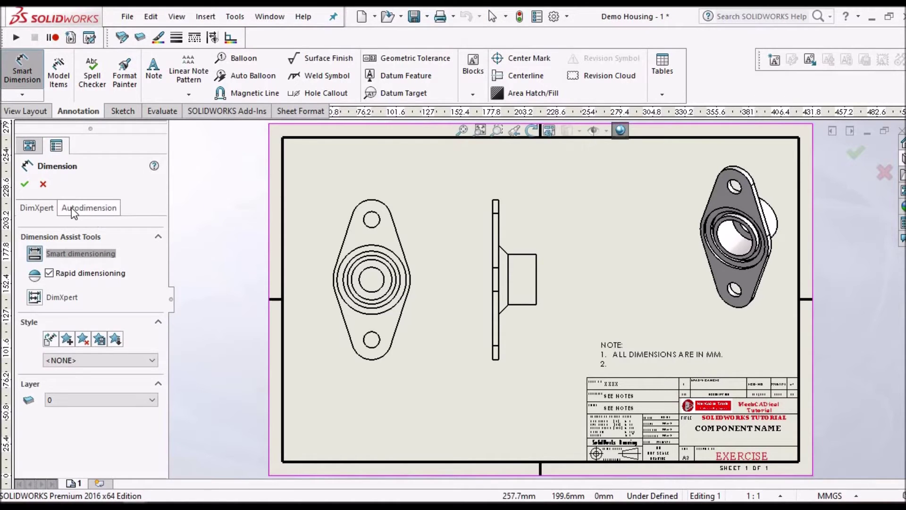
left_click(81, 210)
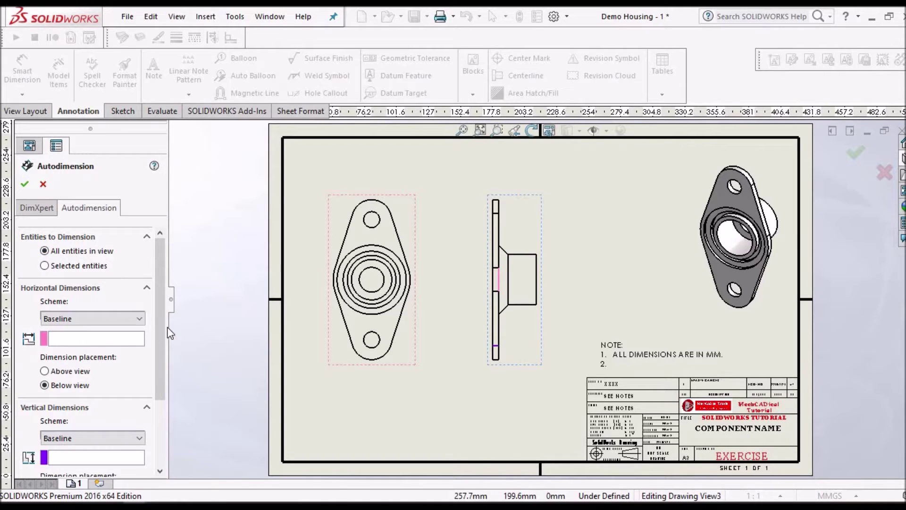
scroll(161, 358, "down", 3)
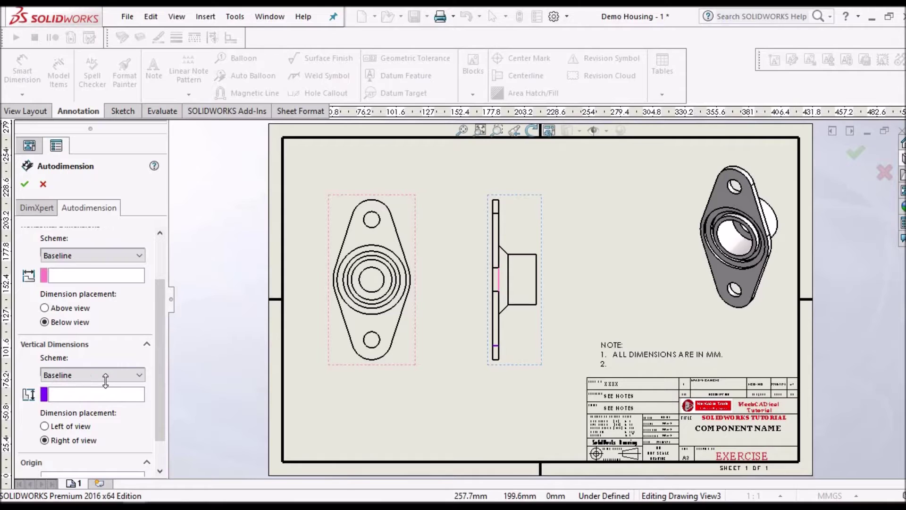
left_click(407, 365)
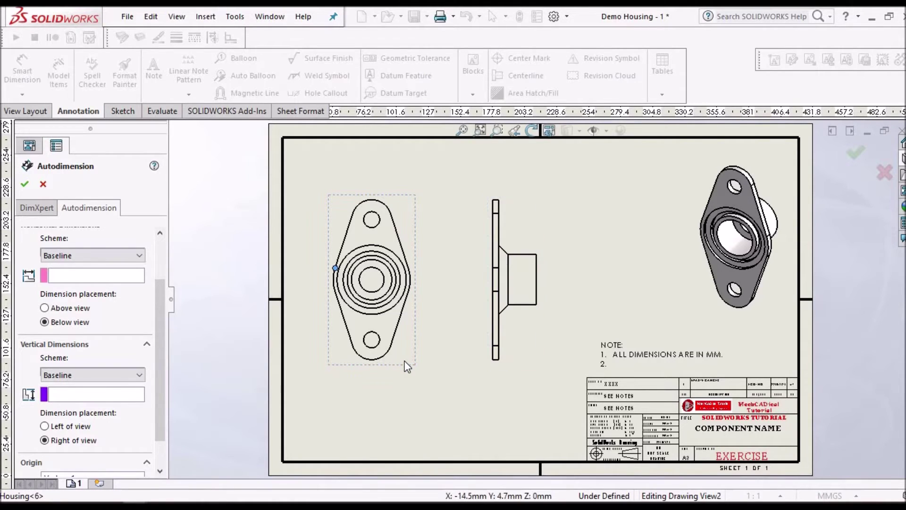
left_click(25, 186)
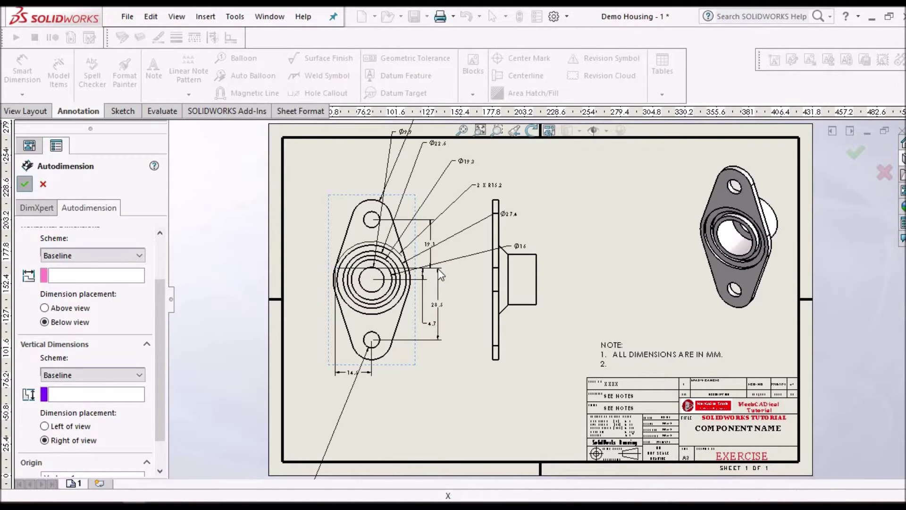
Step: Select all the dimensions of the front view and auto-arrange them closely around it
key("f")
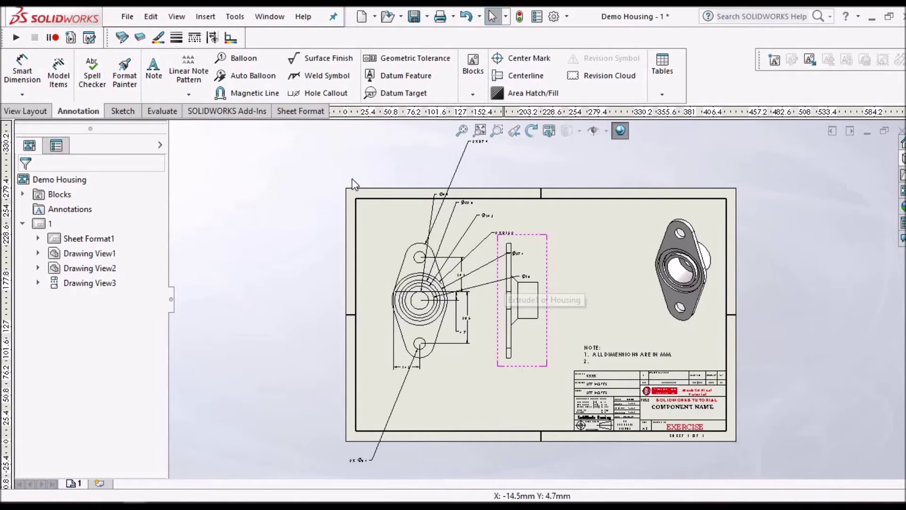
scroll(353, 180, "up", 1)
mouse_move(338, 140)
left_mouse_down()
mouse_move(560, 355)
mouse_move(536, 469)
left_mouse_up()
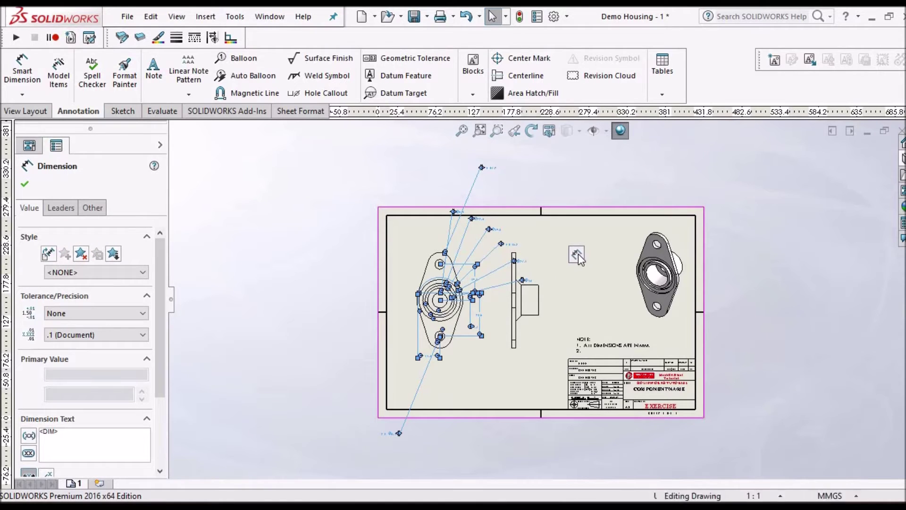
mouse_move(578, 253)
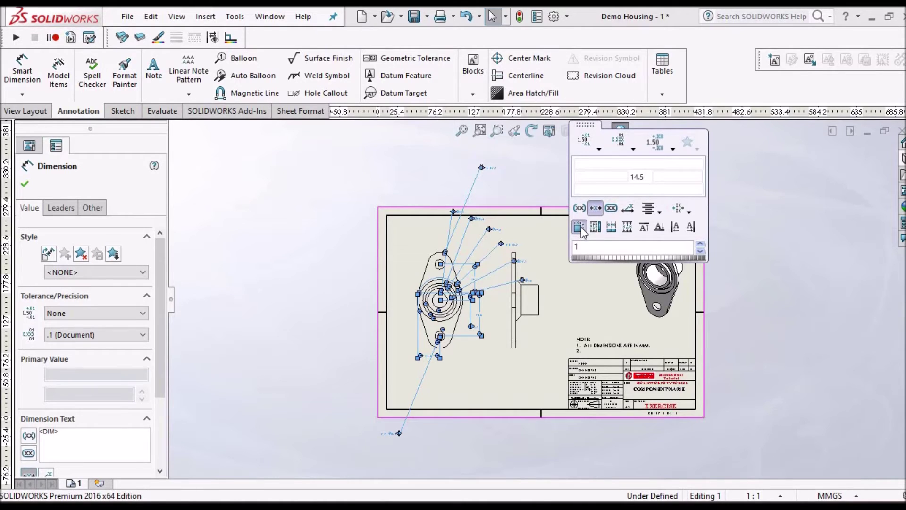
left_click(660, 228)
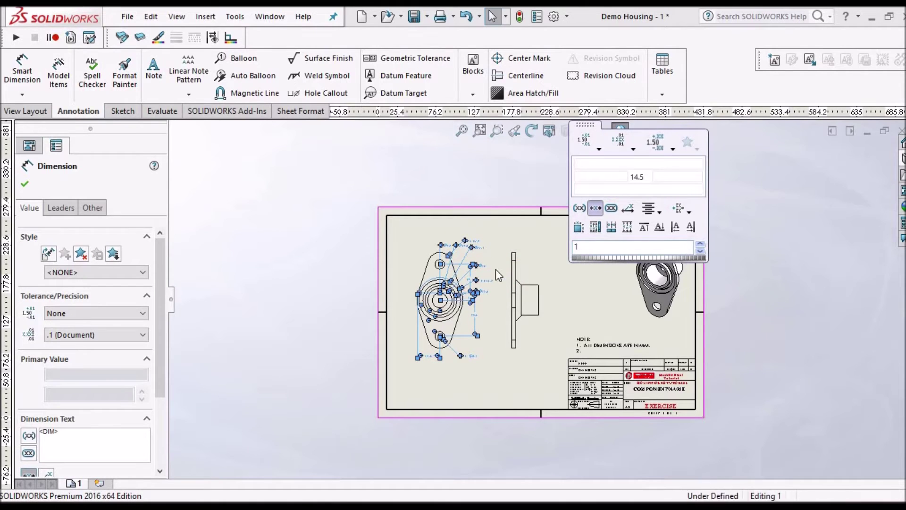
scroll(445, 276, "down", 3)
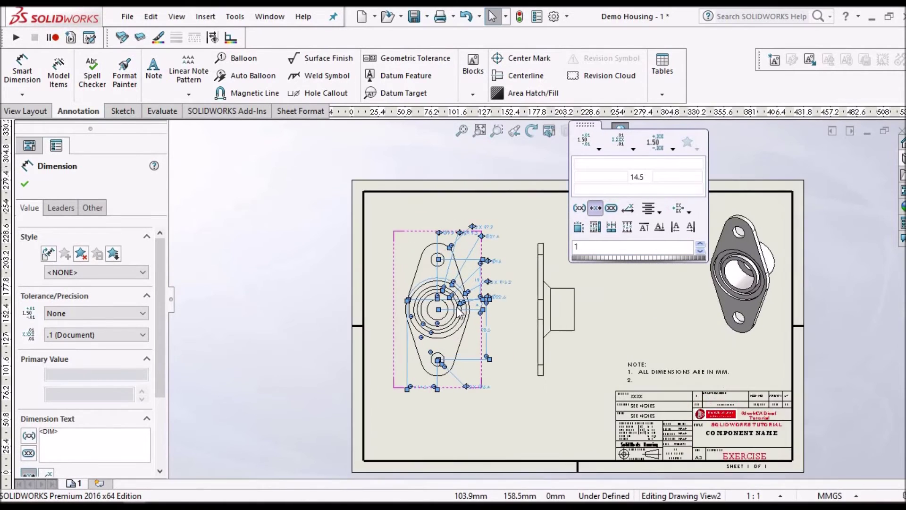
scroll(459, 311, "down", 2)
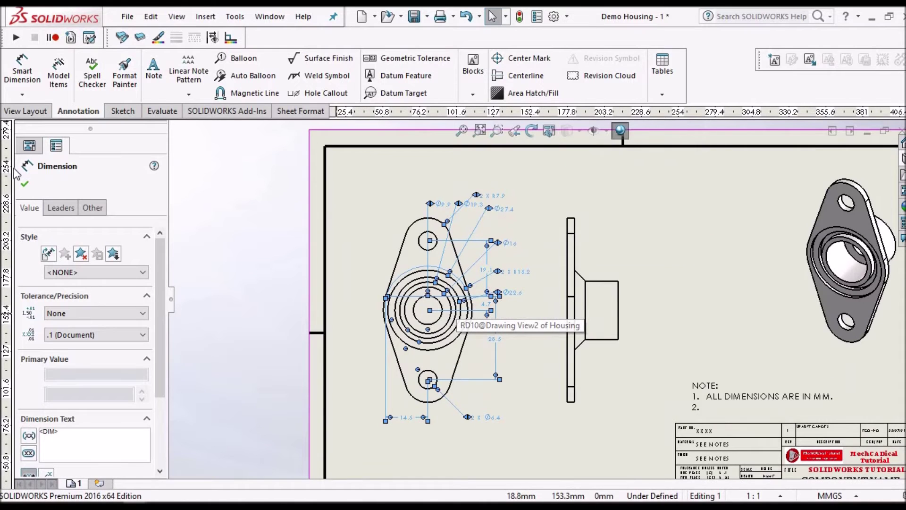
left_click(25, 184)
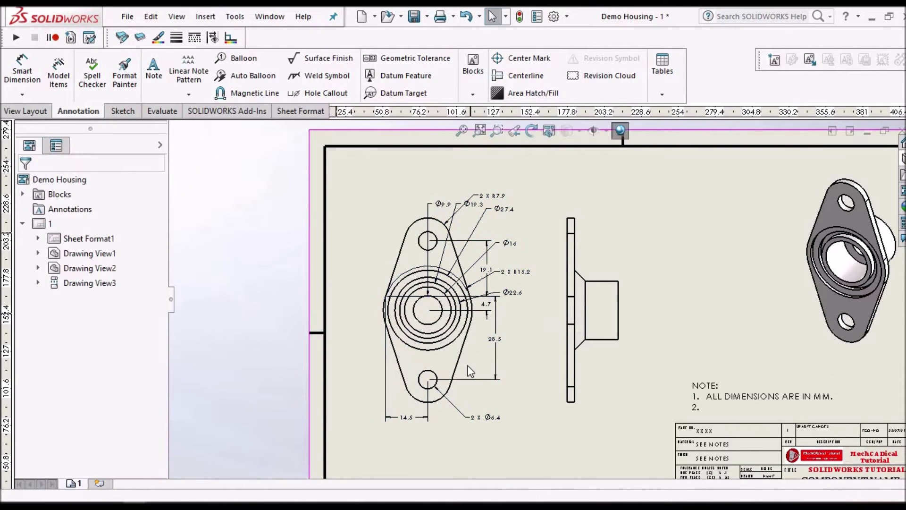
Step: Move the Ø9.9 bore diameter and the 2 X R7.9 radius dimensions to the left side of the front view
scroll(556, 334, "down", 1)
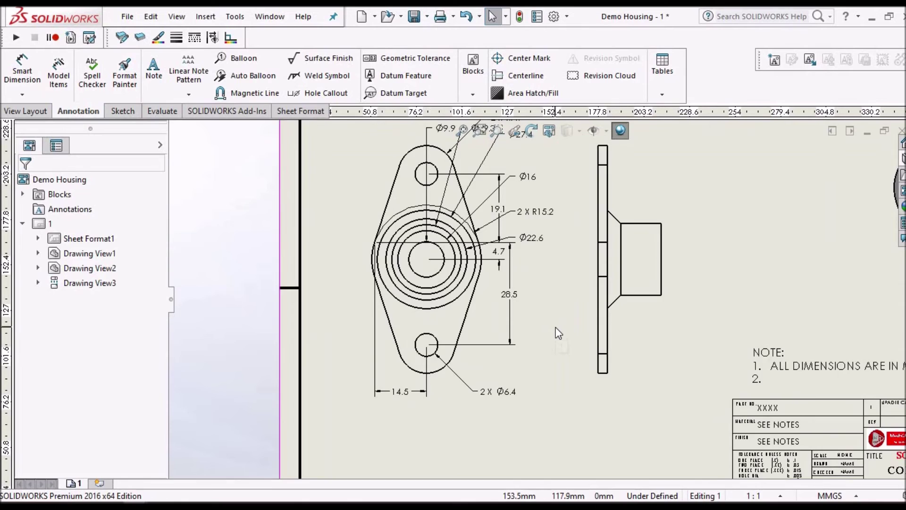
scroll(556, 328, "up", 3)
scroll(526, 313, "down", 3)
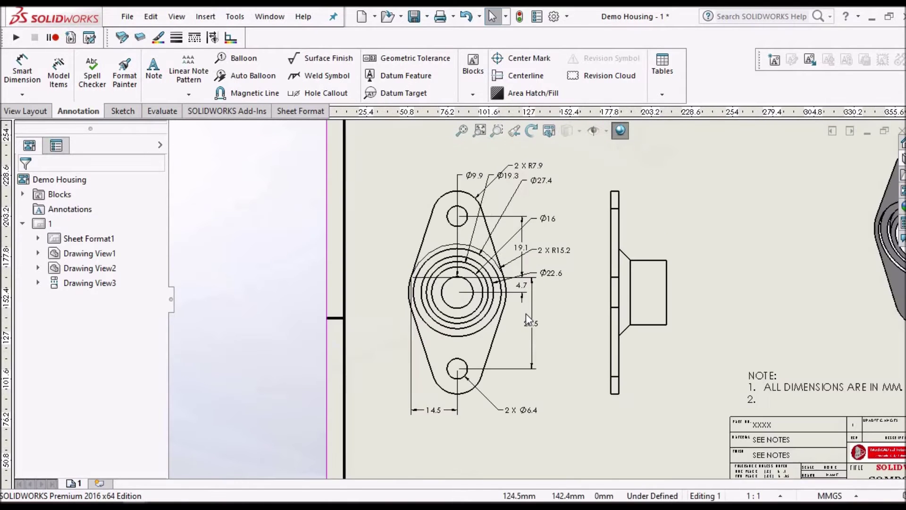
left_click(491, 194)
scroll(500, 189, "down", 1)
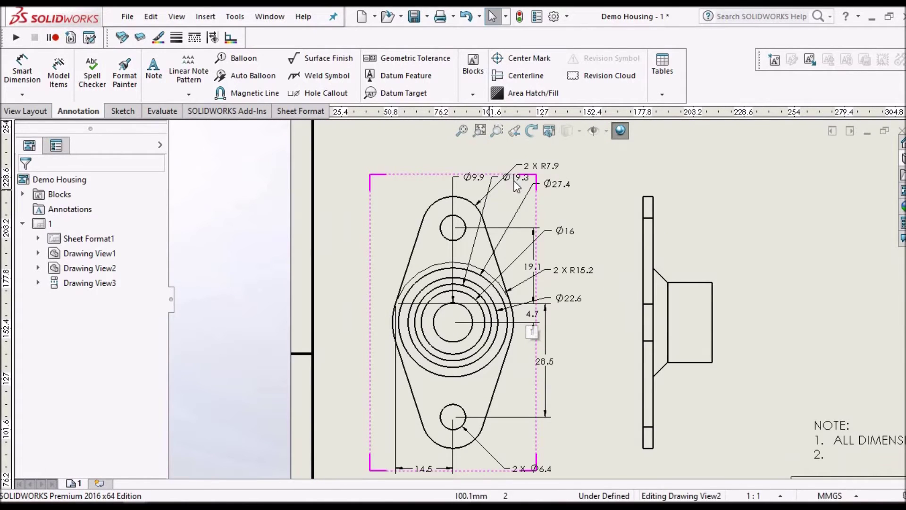
left_click_drag(416, 187, 363, 252)
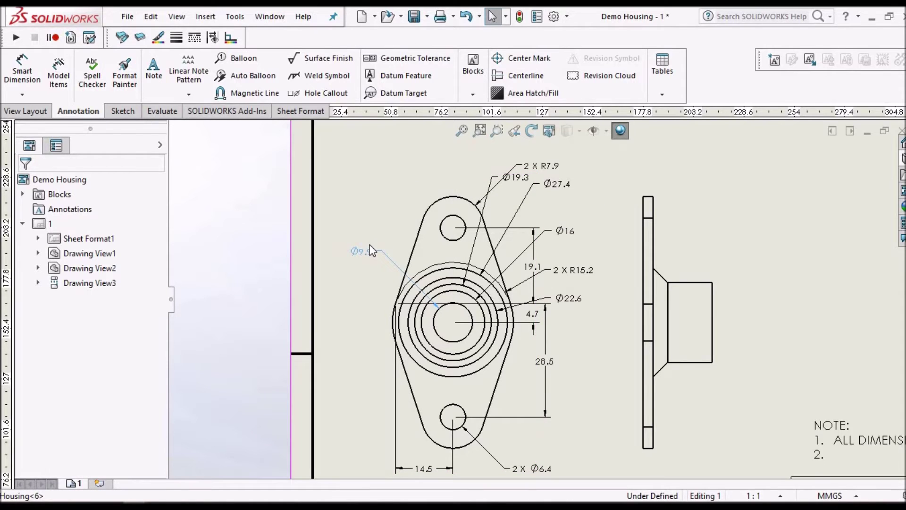
left_click(378, 250)
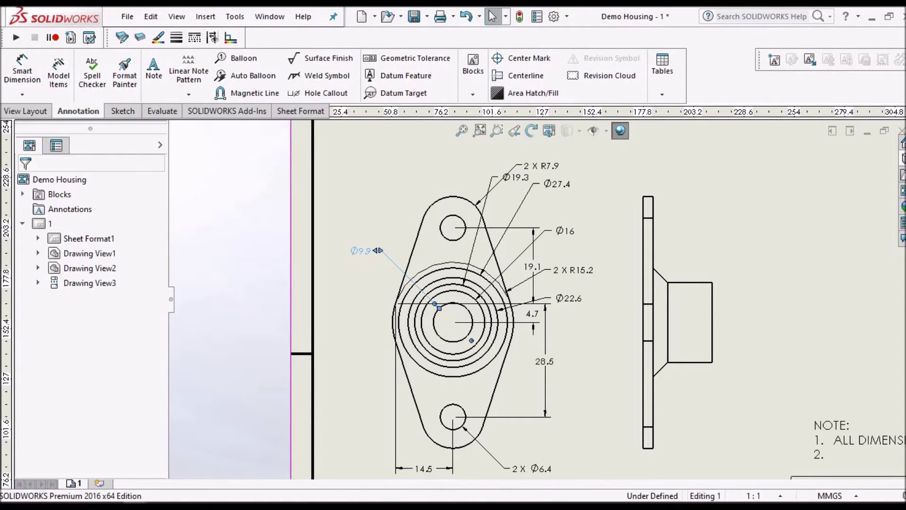
left_click(378, 250)
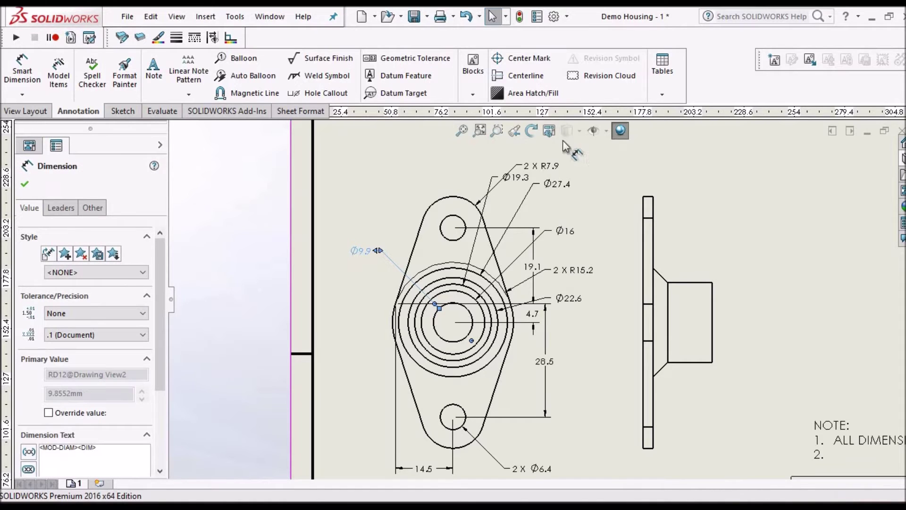
left_click_drag(541, 166, 394, 173)
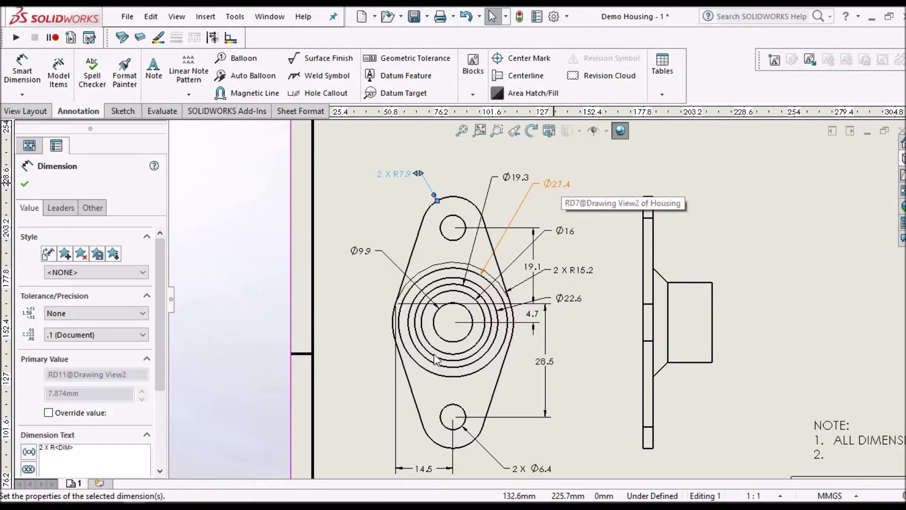
Step: Move the Ø27.4 and Ø19.3 dimensions to the lower left of the front view and the Ø16 dimension to its upper left
left_click_drag(557, 185, 360, 406)
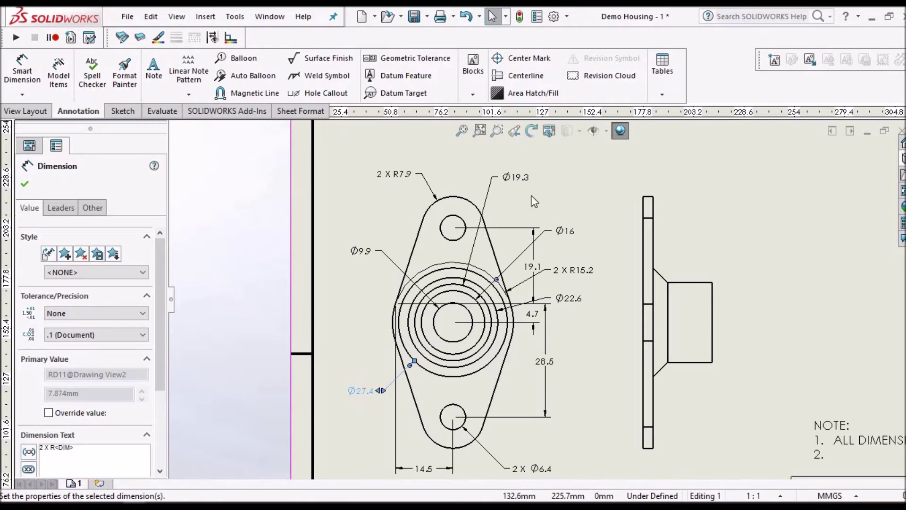
left_click(377, 407)
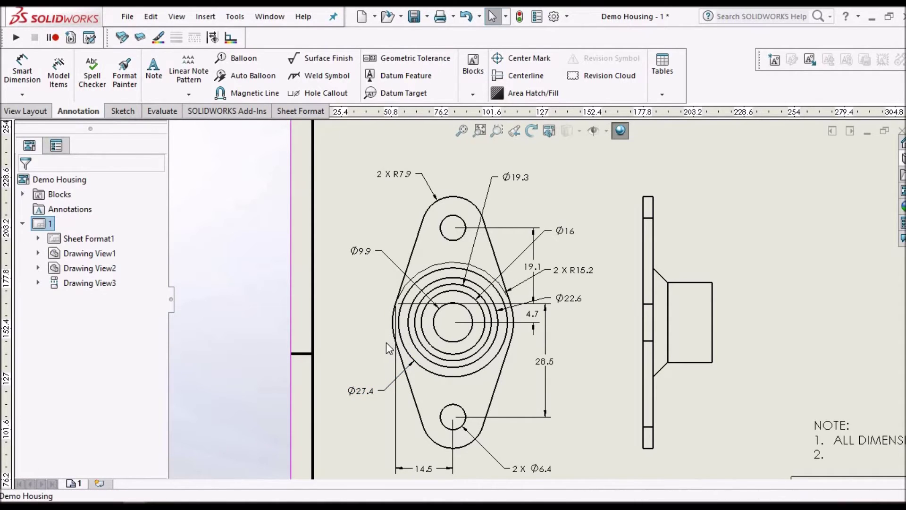
left_click_drag(488, 237, 391, 338)
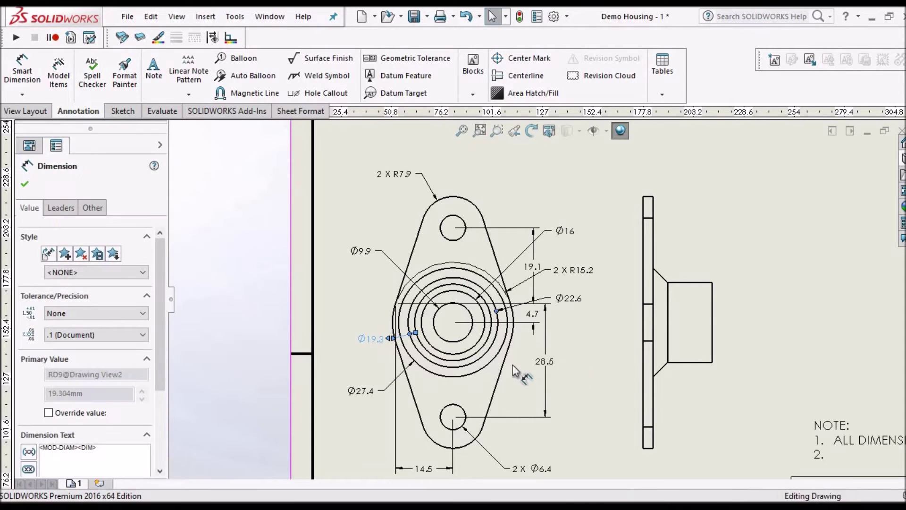
scroll(432, 357, "down", 1)
scroll(432, 358, "down", 1)
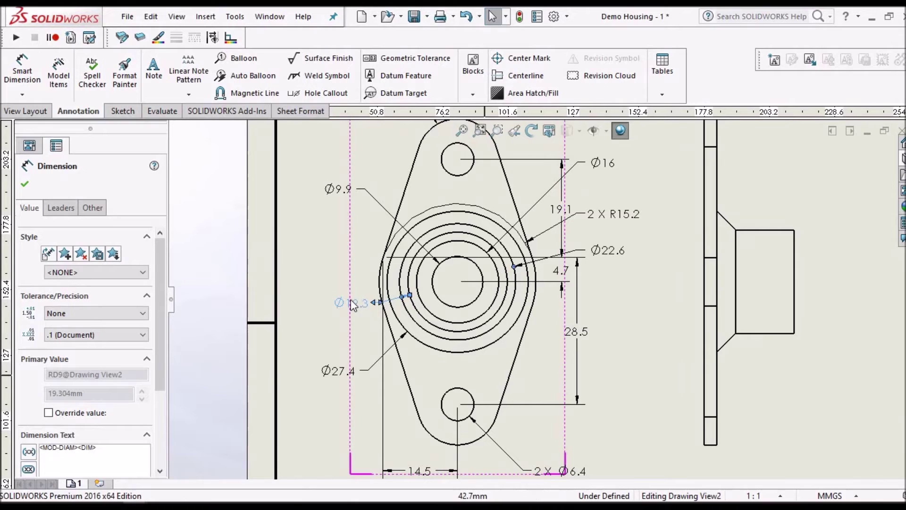
left_click_drag(352, 303, 329, 340)
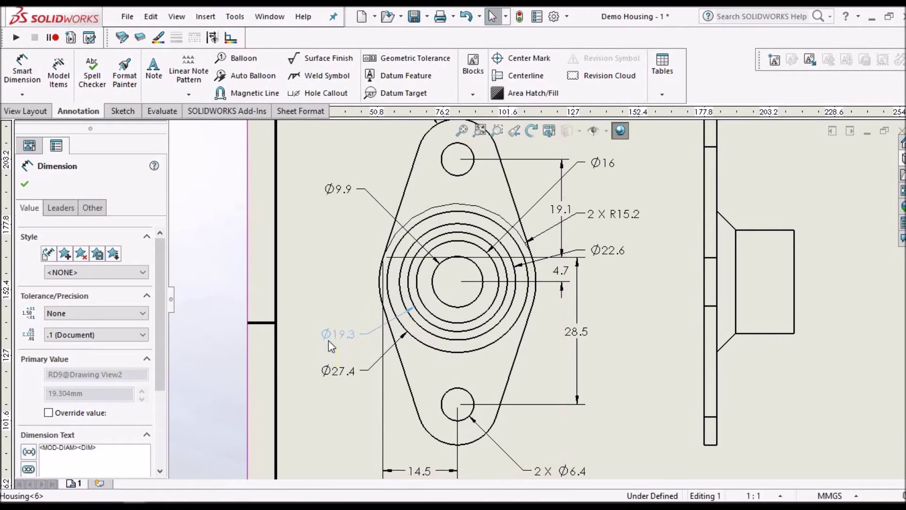
scroll(629, 254, "up", 3)
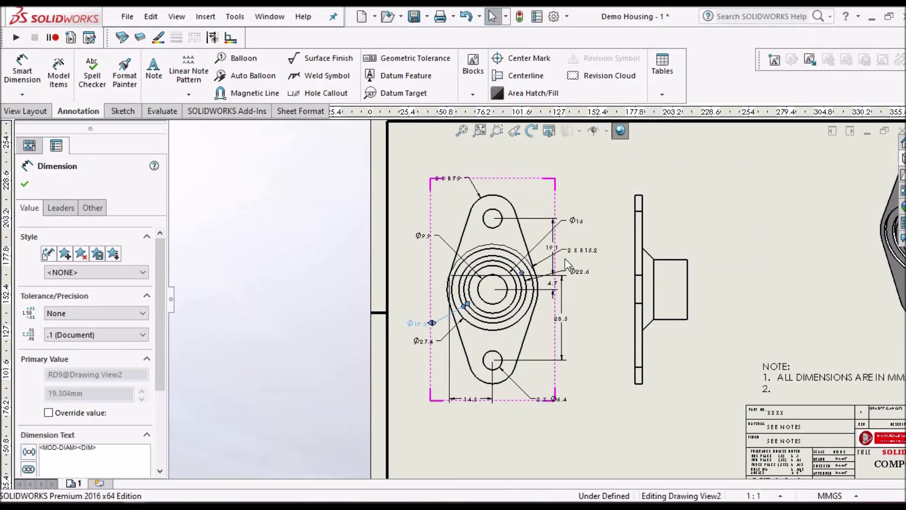
scroll(558, 236, "down", 4)
key("Escape")
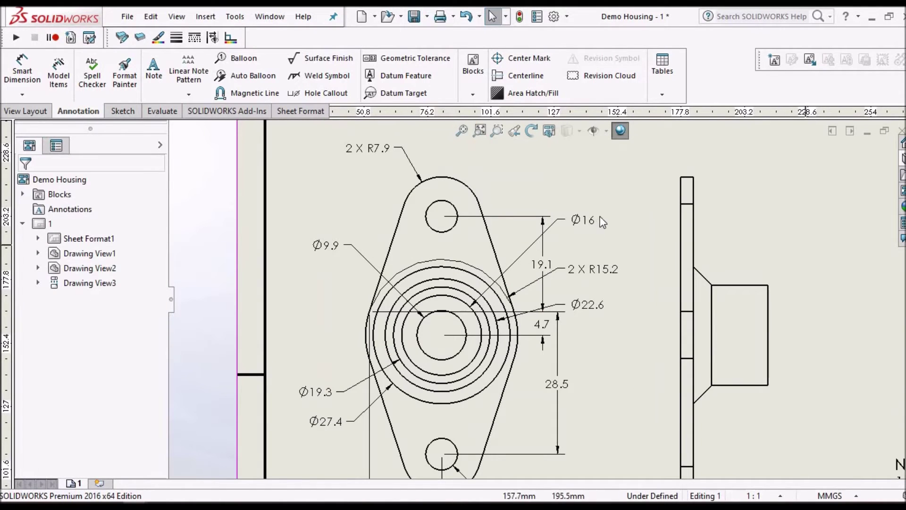
left_click_drag(579, 221, 358, 197)
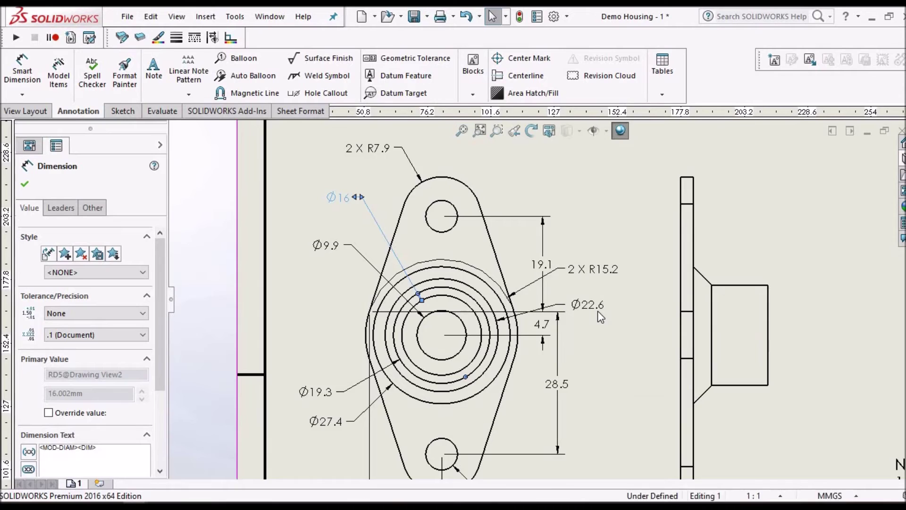
Step: Move the 19.1 and 28.5 vertical dimensions farther right of the front view, aligned with each other
scroll(598, 311, "up", 2)
scroll(570, 299, "down", 1)
scroll(568, 300, "down", 1)
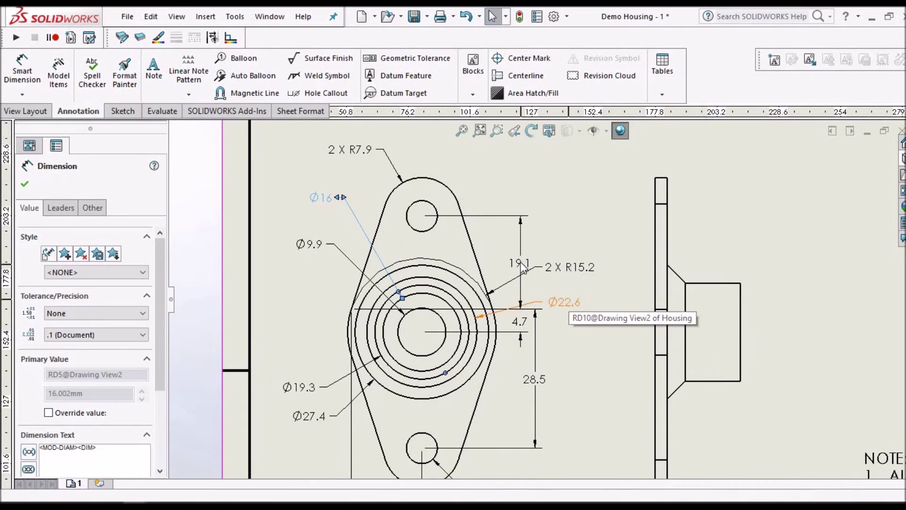
left_click(580, 265)
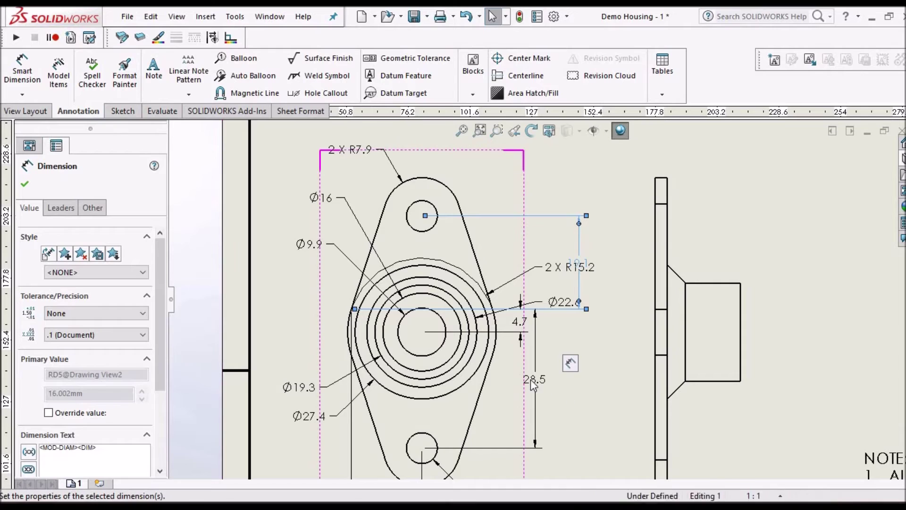
left_click_drag(536, 380, 579, 379)
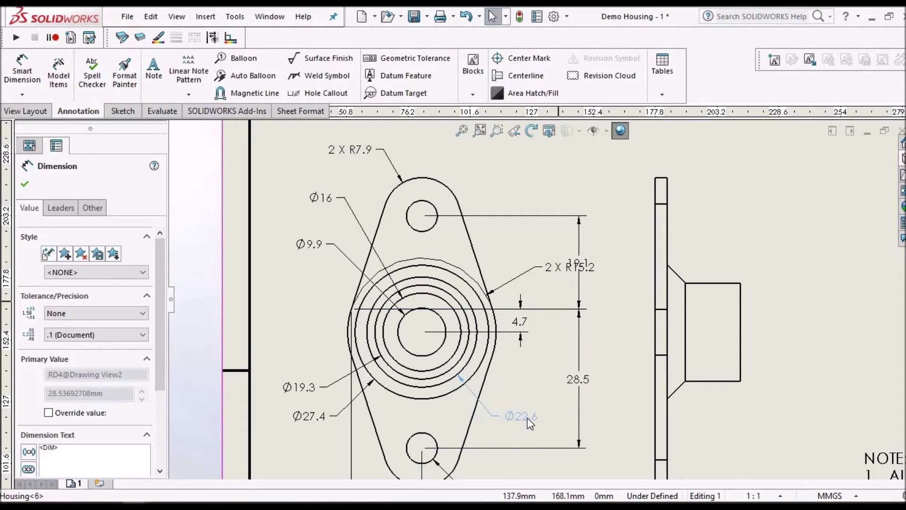
Step: Move the Ø22.6 dimension to the lower right of the front view and the 2 X R15.2 dimension clear of the 19.1 dimension
left_click(527, 417)
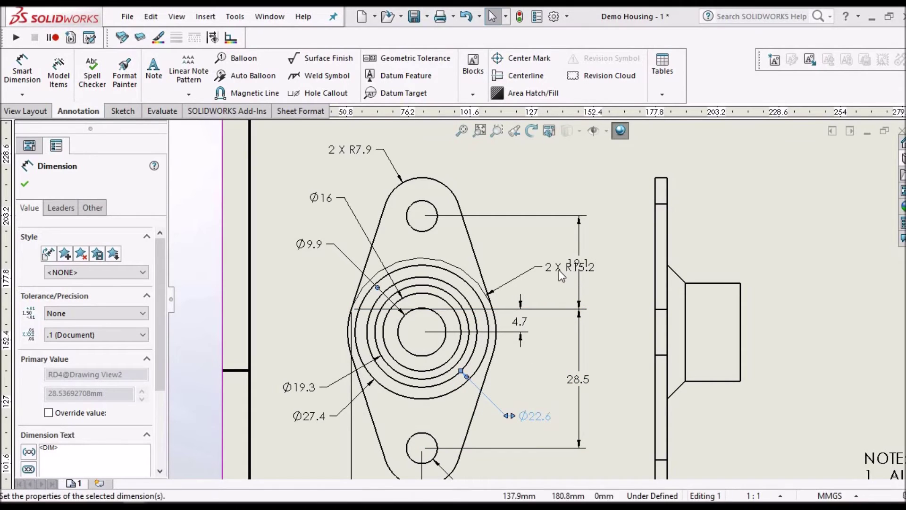
left_click_drag(559, 274, 519, 250)
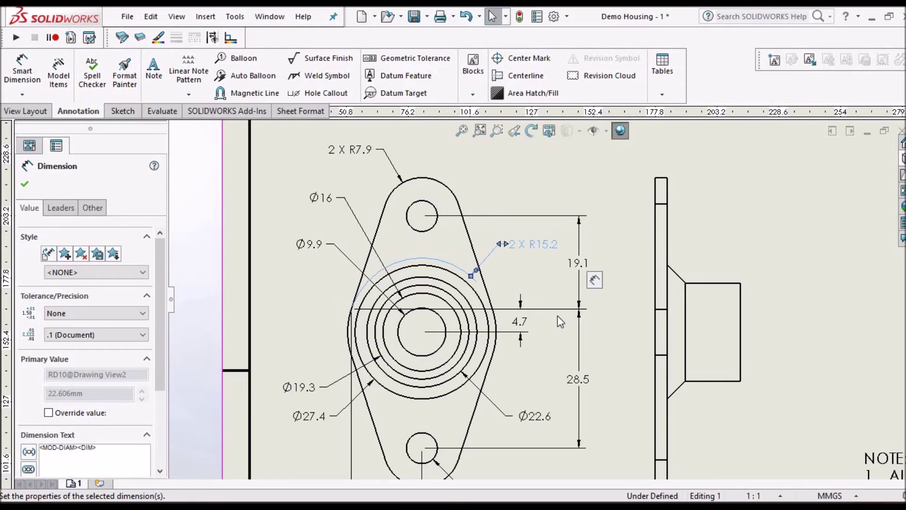
scroll(557, 315, "up", 4)
left_click(463, 132)
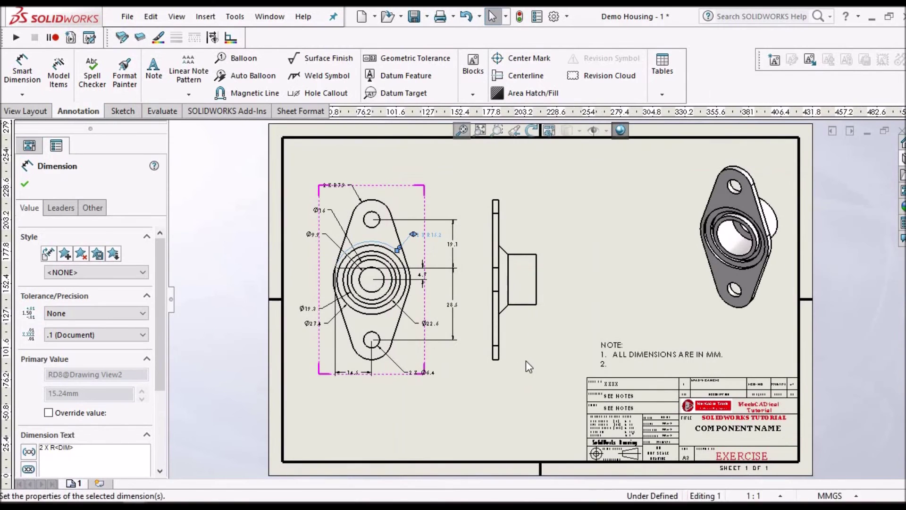
left_click(565, 373)
left_click(492, 393)
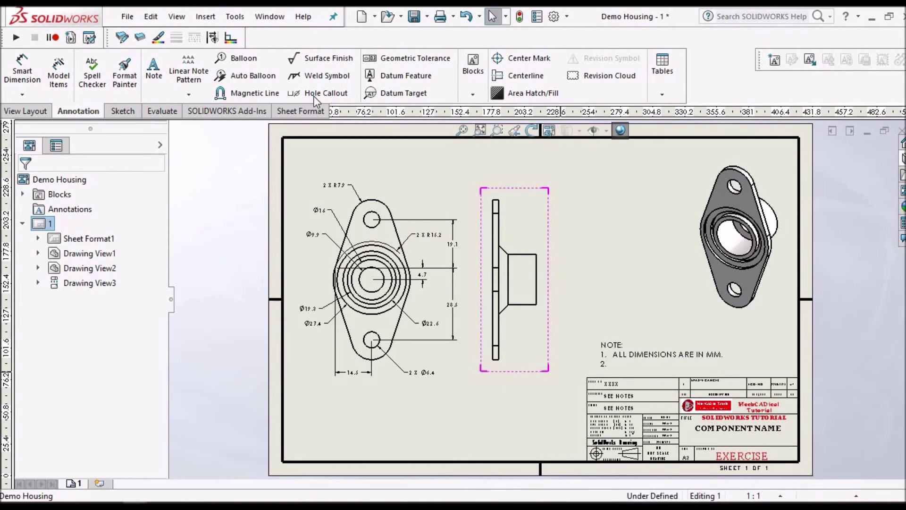
Step: Autodimension all entities in the side view with baseline schemes, placing the horizontal dimensions below the view
left_click(22, 71)
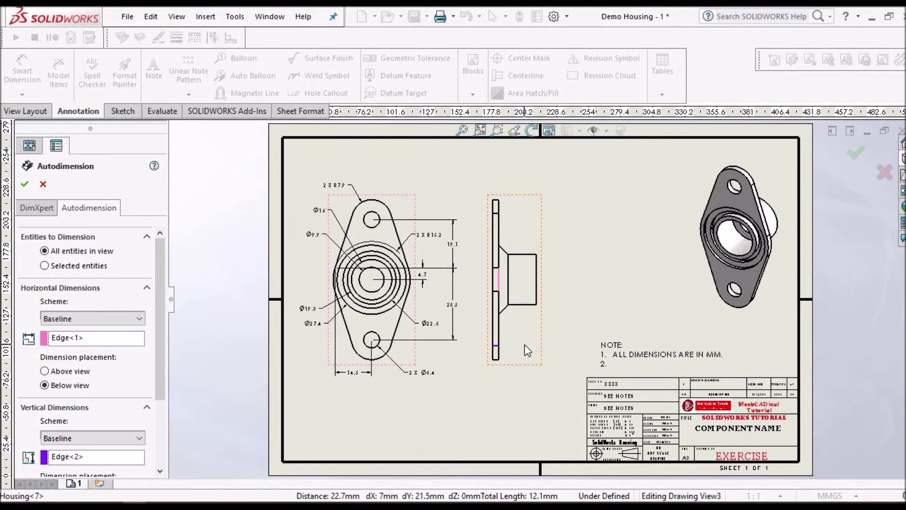
left_click(25, 184)
key("Return")
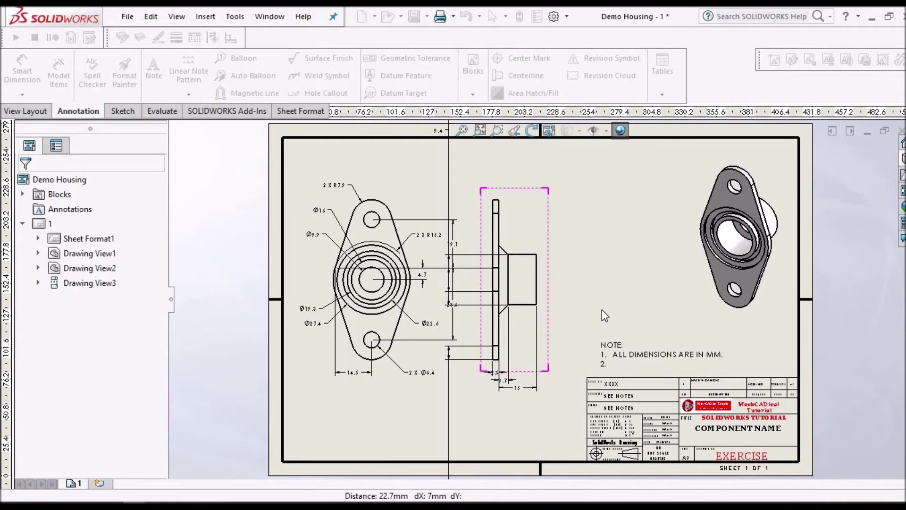
Step: Select the side view's dimensions together with the neighbouring front view dimensions and auto-arrange them
scroll(602, 310, "up", 4)
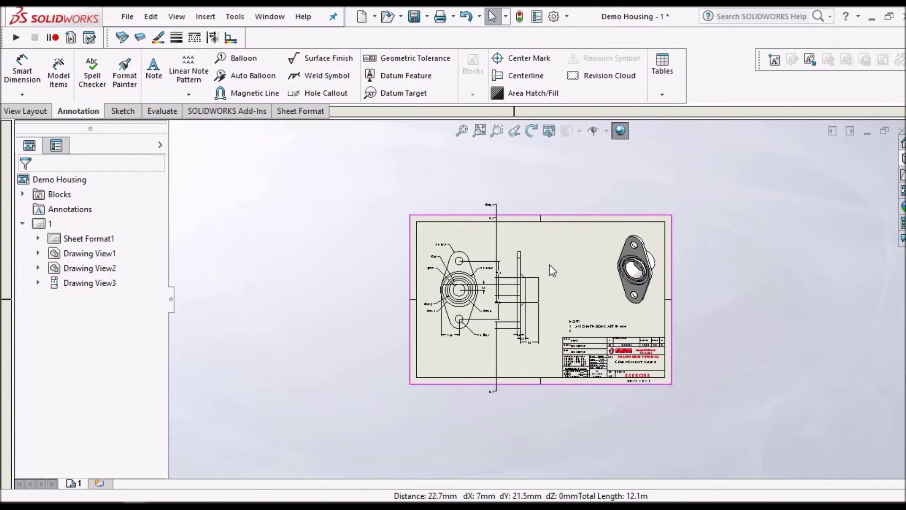
left_click_drag(554, 416, 577, 449)
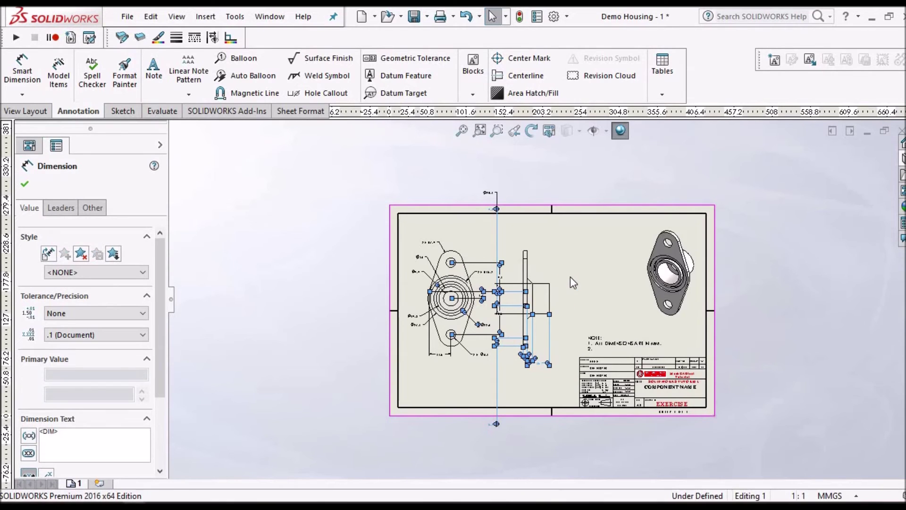
mouse_move(605, 256)
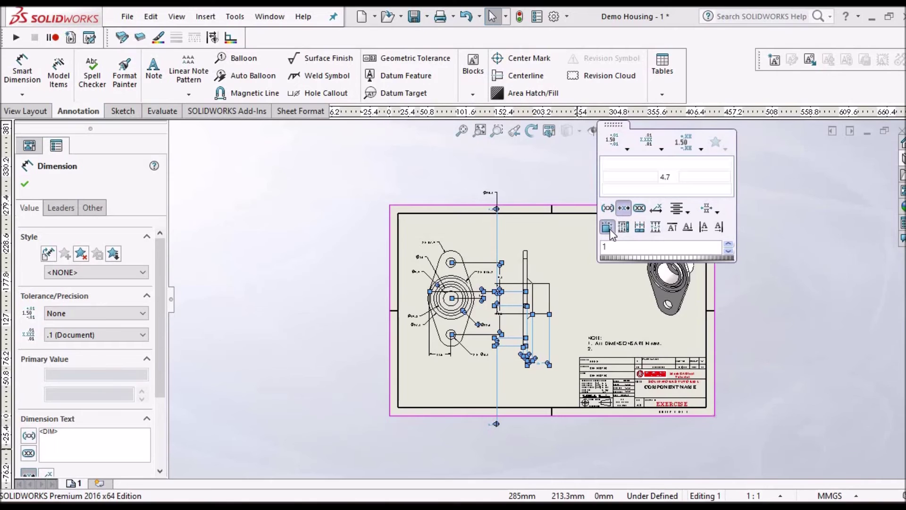
left_click(609, 228)
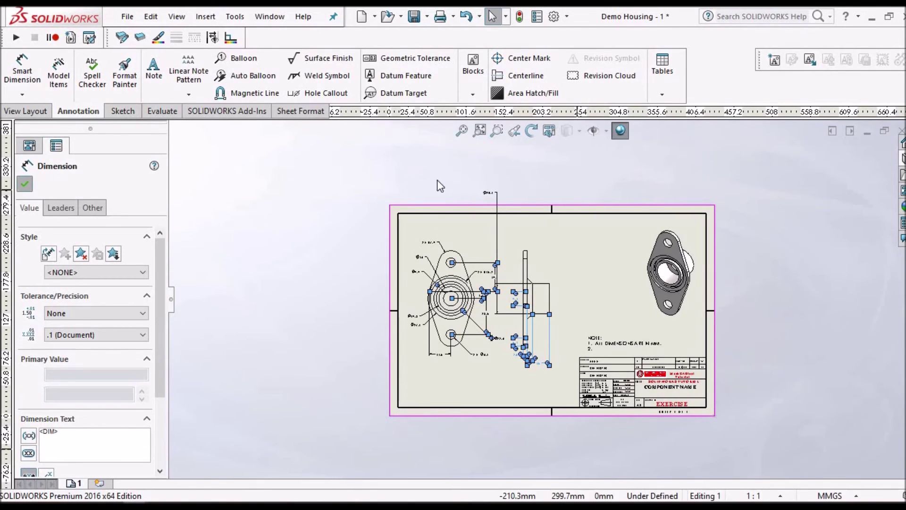
left_click(437, 181)
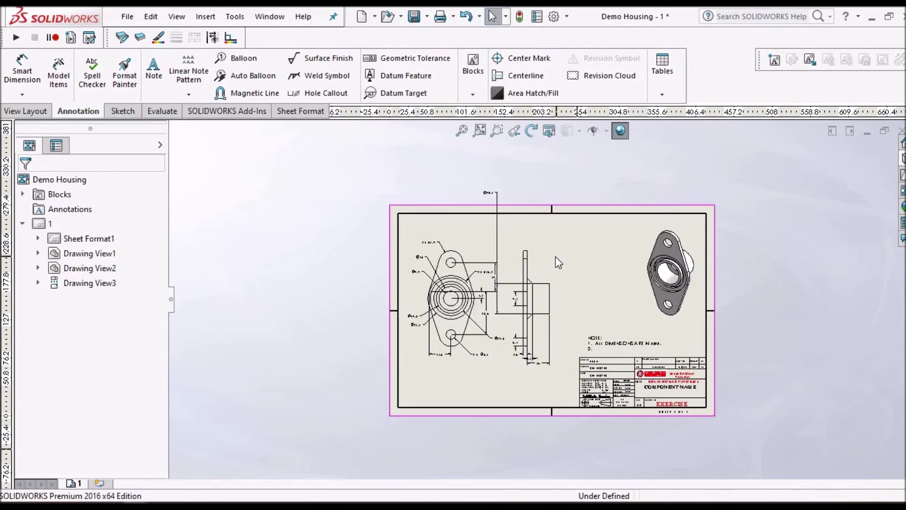
Step: Move the Ø20.1 boss diameter dimension to the right of the side view
scroll(556, 257, "down", 3)
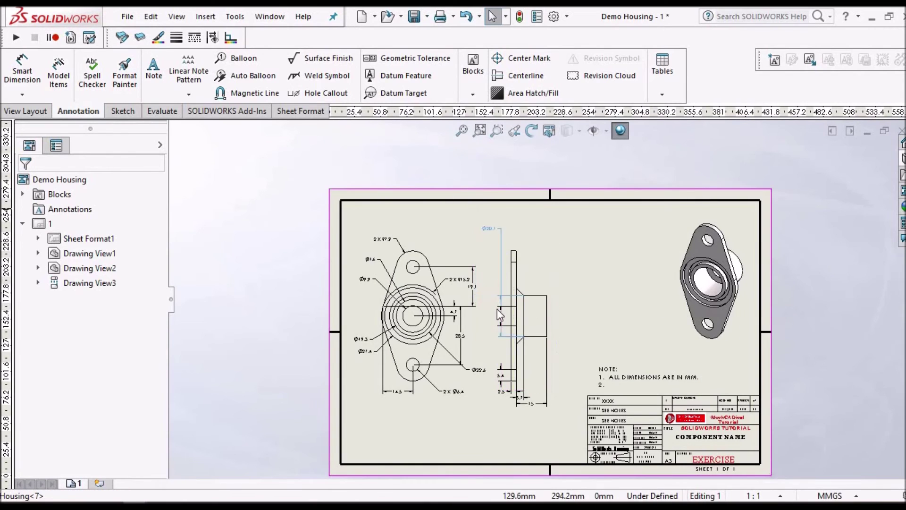
left_click_drag(601, 312, 576, 318)
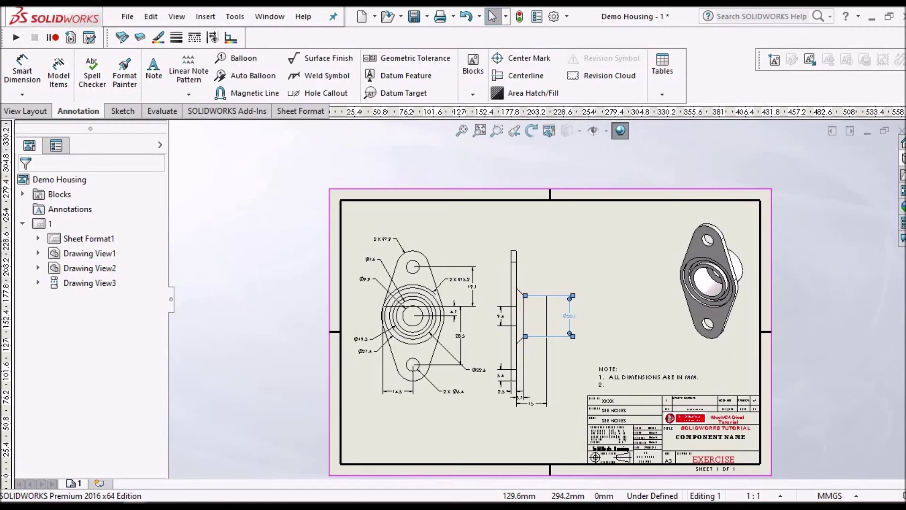
left_click(538, 390)
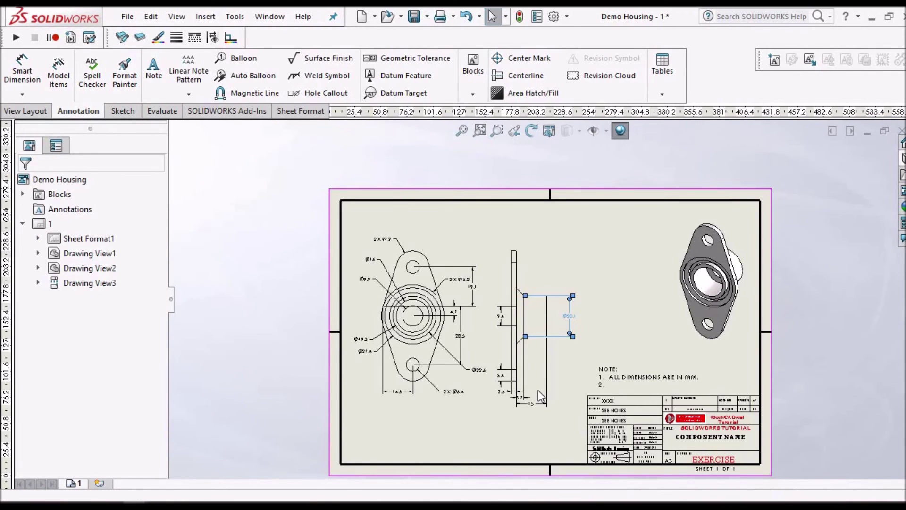
Step: Space out the dimensions below the side view, lowering the 15 dimension and moving the 3.7 text outside its extension lines
scroll(538, 390, "down", 4)
scroll(517, 381, "down", 5)
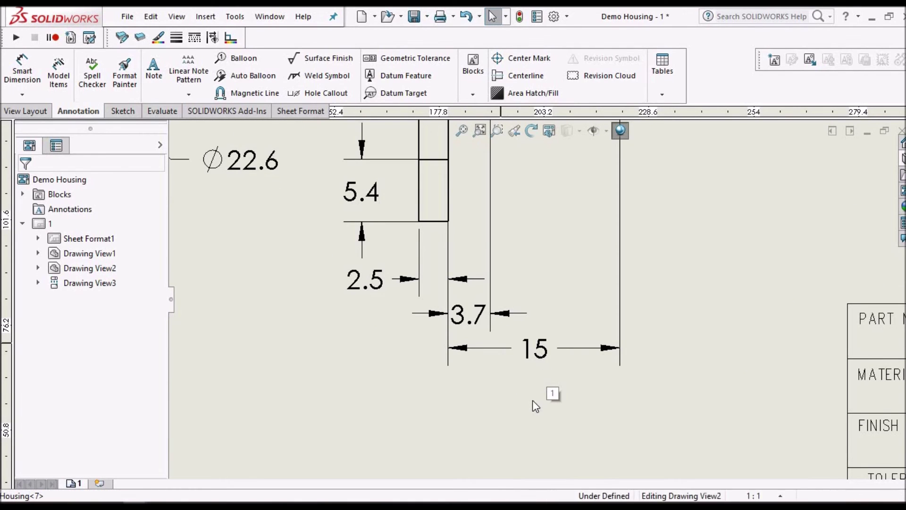
left_click_drag(534, 350, 535, 402)
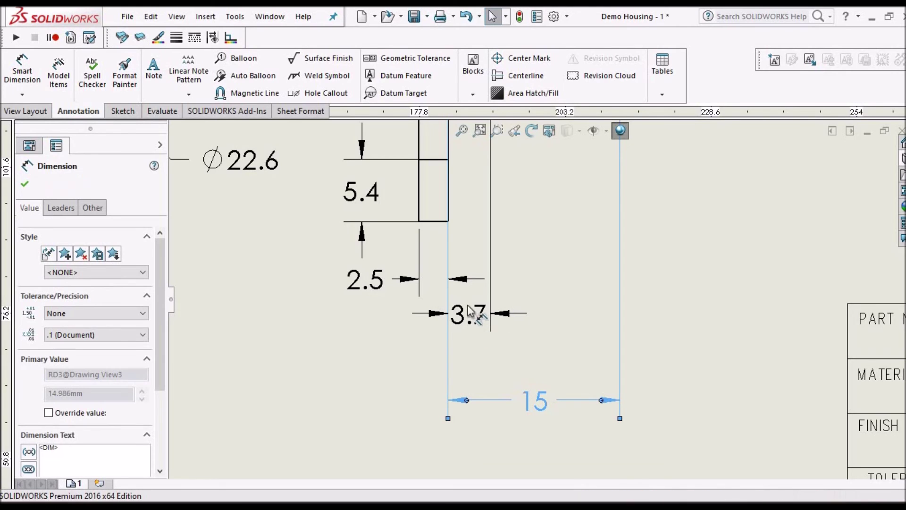
left_click_drag(468, 315, 557, 336)
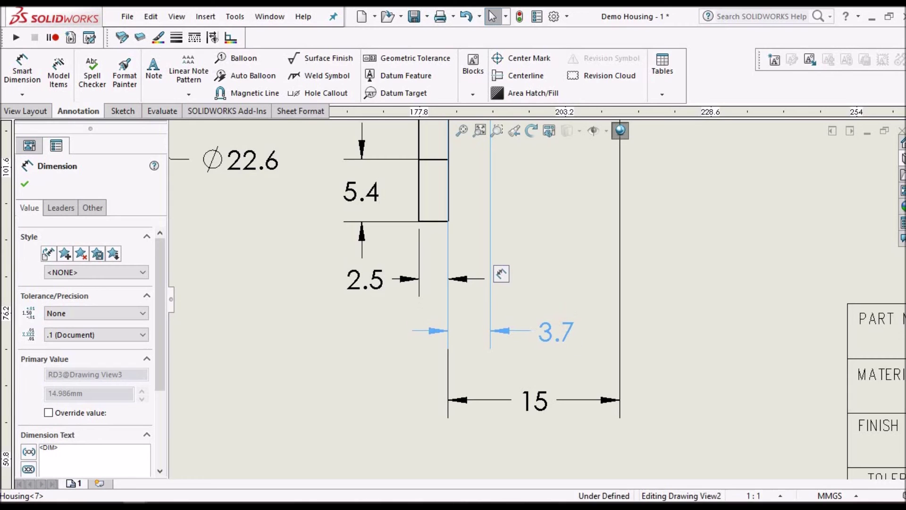
scroll(557, 334, "up", 6)
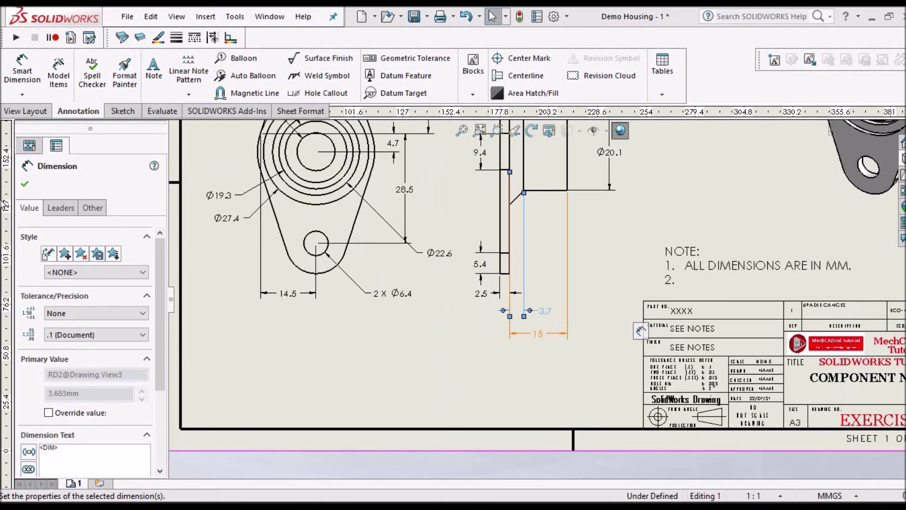
left_click(25, 184)
left_click(460, 130)
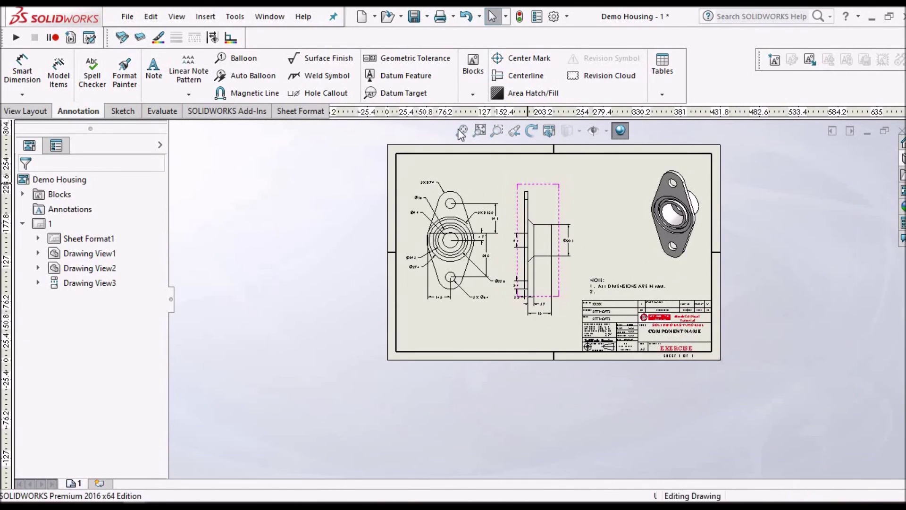
left_click(460, 129)
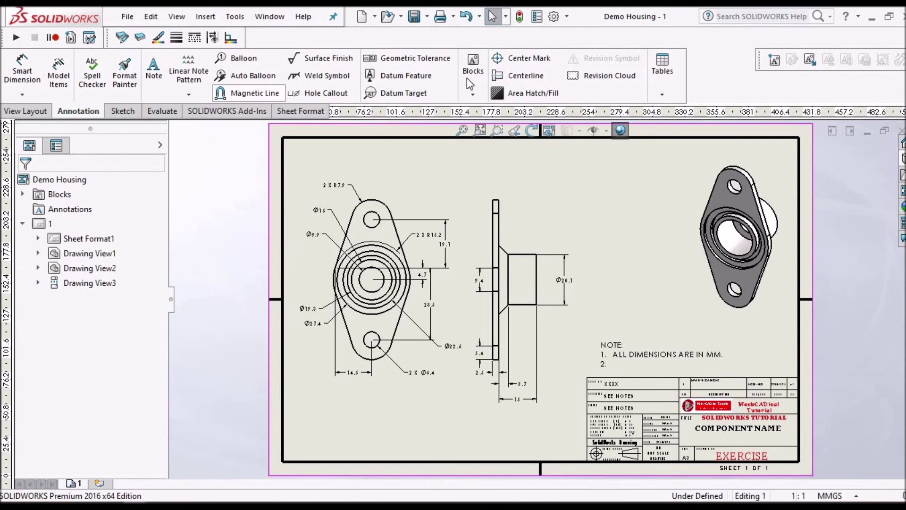
Step: Add center marks to the two flange holes and the central bore in the front view
left_click(534, 56)
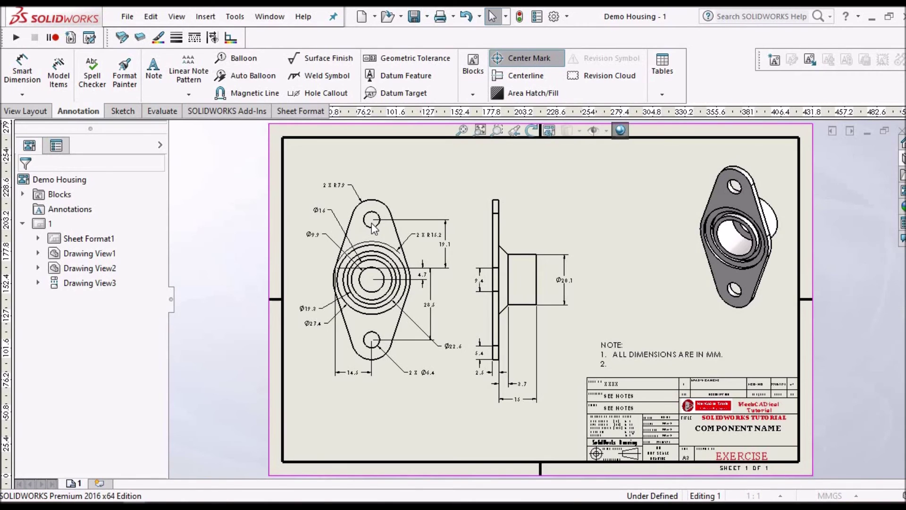
left_click(375, 336)
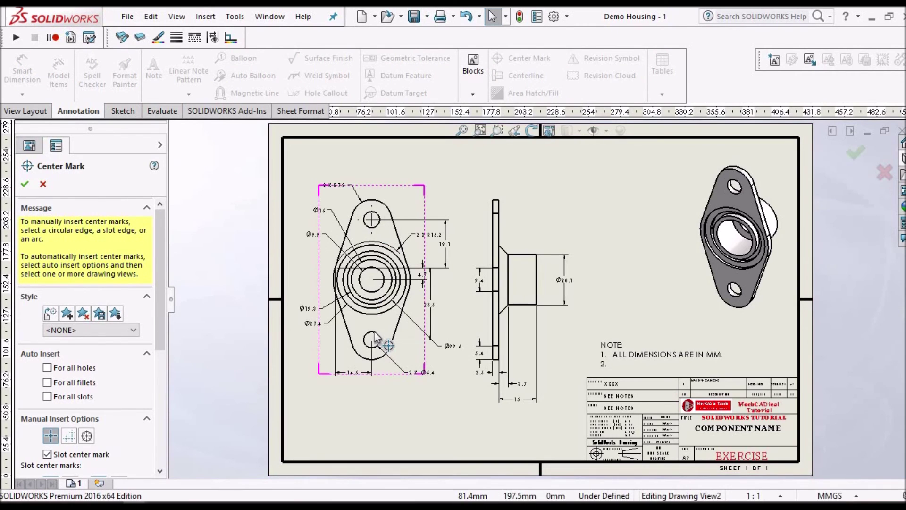
left_click(369, 291)
left_click(26, 184)
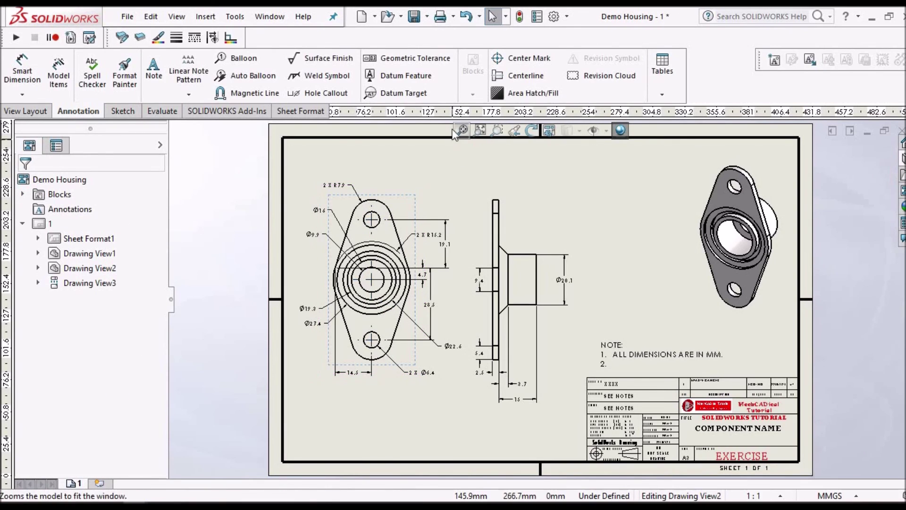